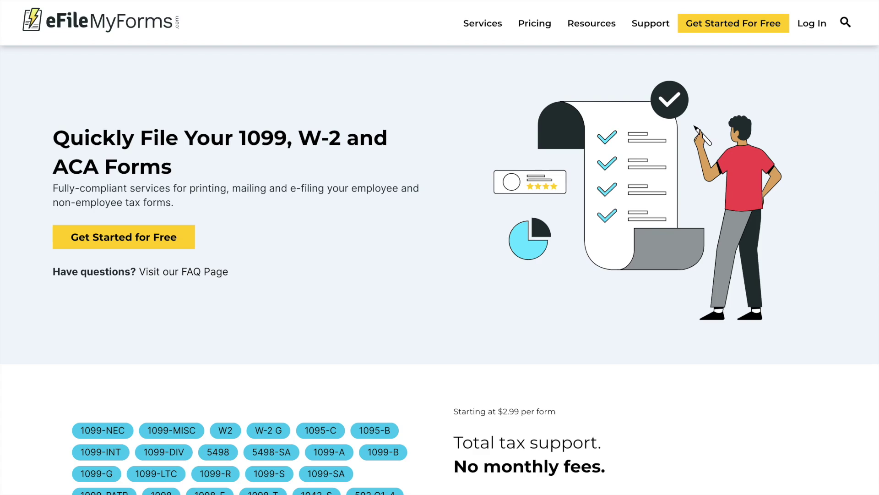
Log in to the existing account from the eFileMyForms home page using the saved credentials
scroll(274, 321, down, 3)
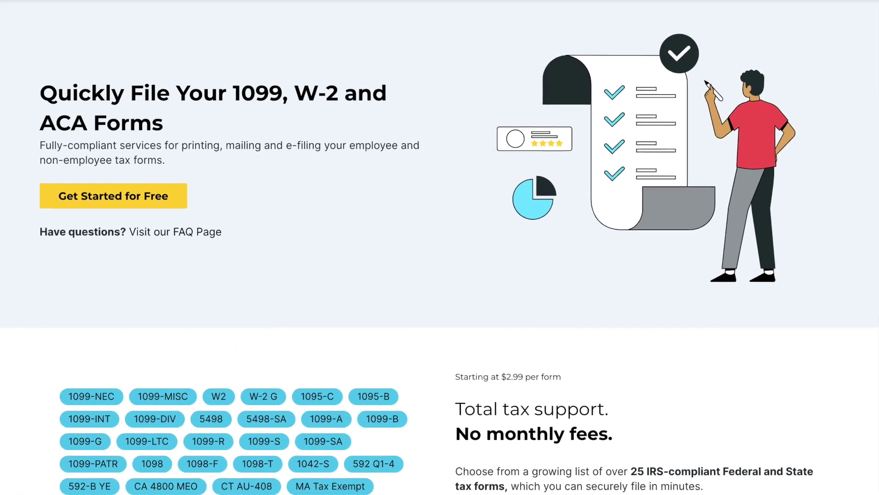
mouse_move(649, 11)
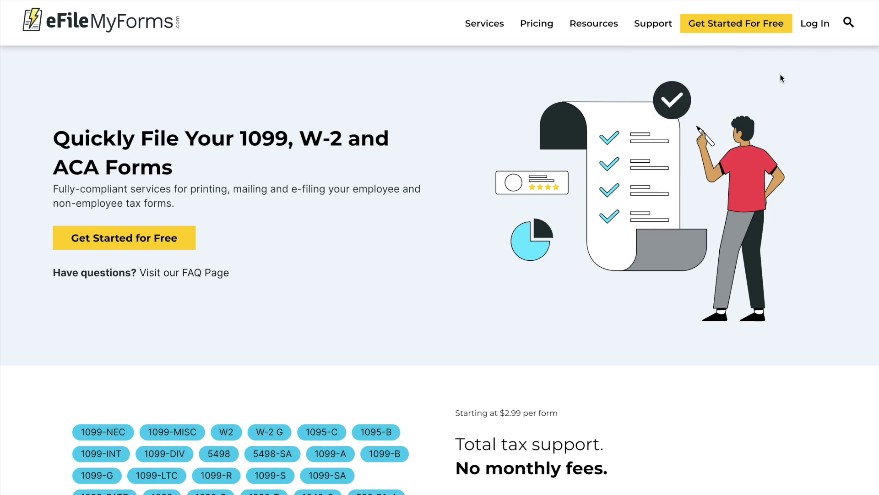
click(759, 33)
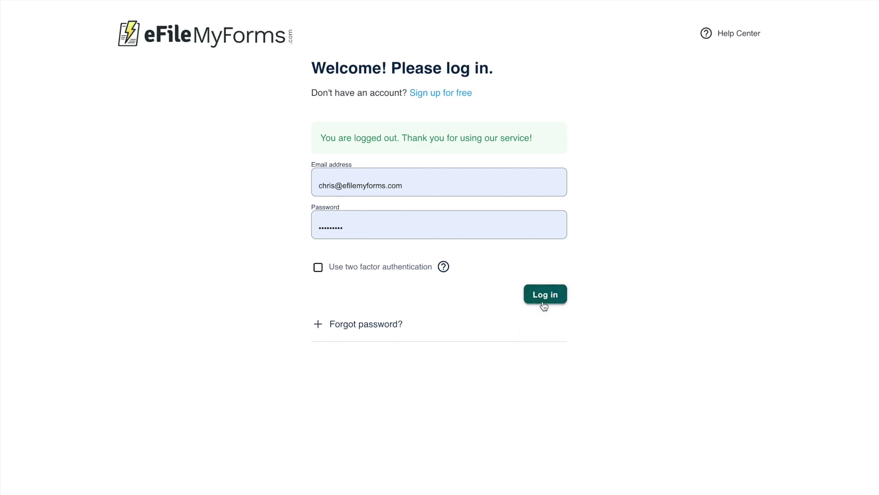
click(546, 303)
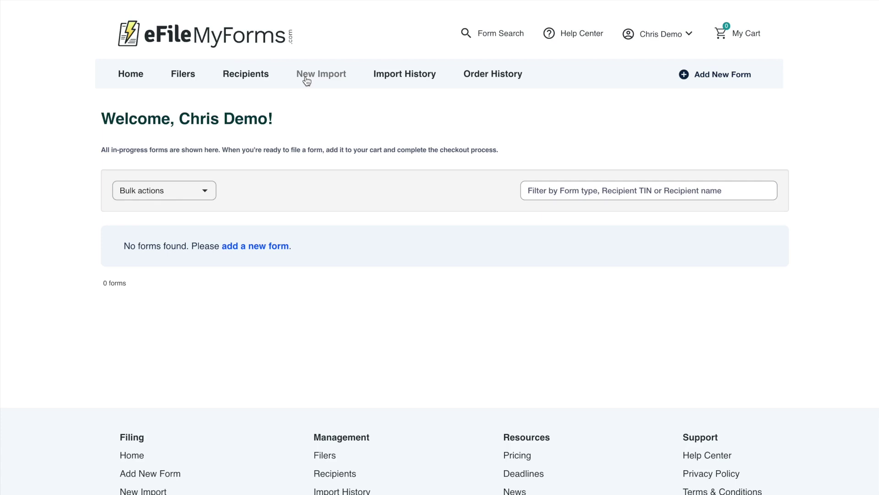
Start a new 1099-NEC filing for tax year 2021
click(714, 77)
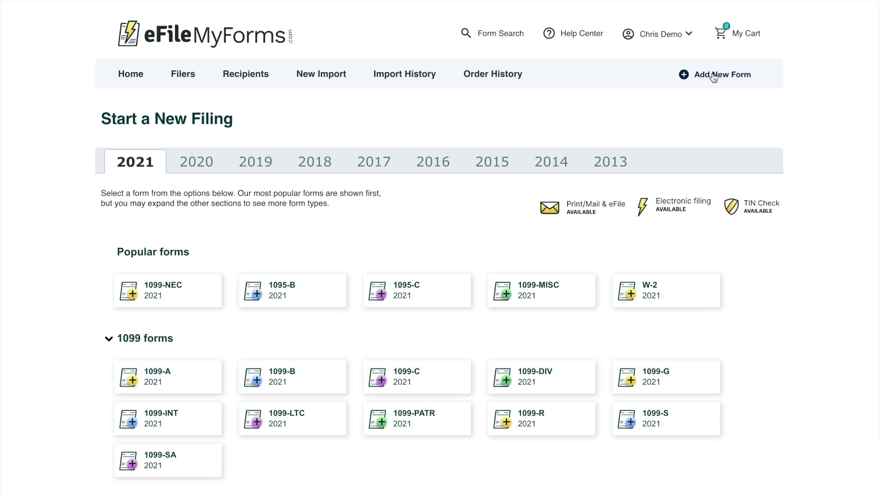
click(147, 297)
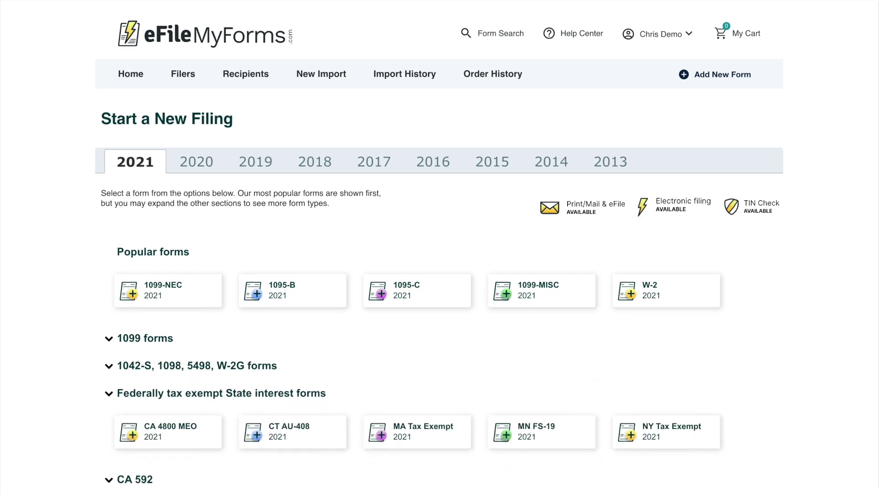
click(195, 304)
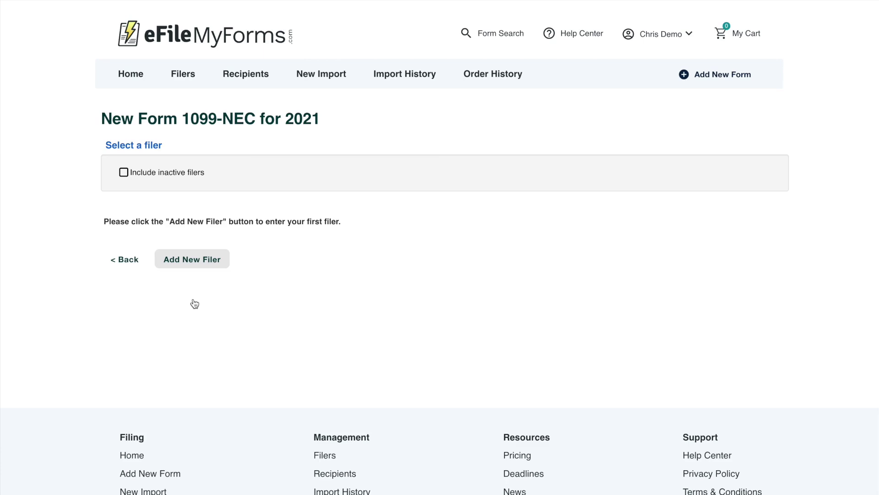
Add a new filer with TIN type SSN, enter the filer's identification number and enable TIN masking
click(191, 259)
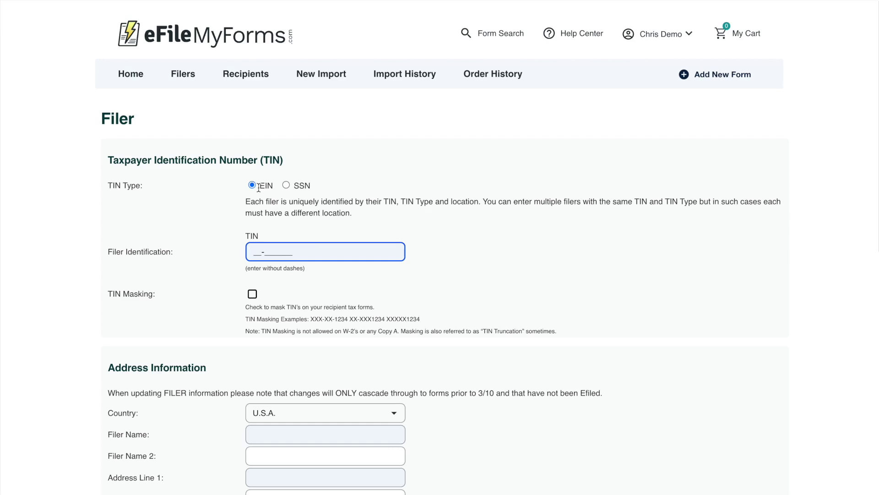
click(286, 185)
text(123123123)
click(464, 238)
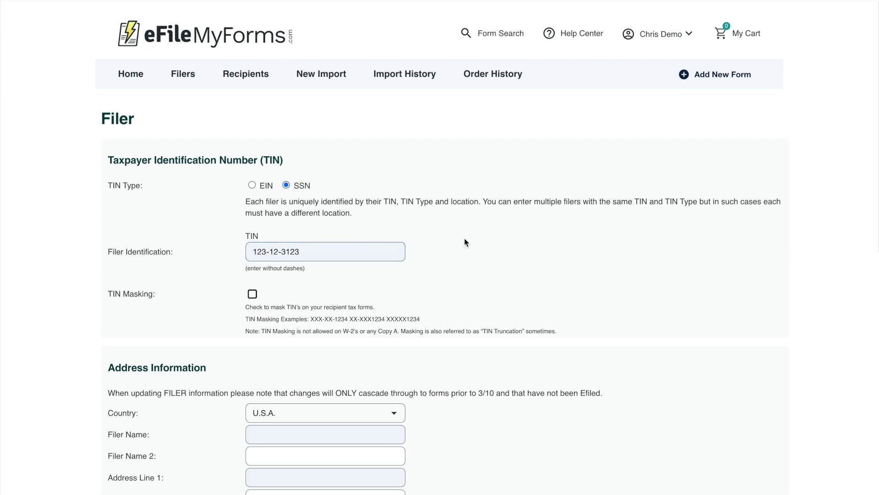
click(252, 295)
Enter the filer's name and street address in the address information
scroll(254, 302, down, 5)
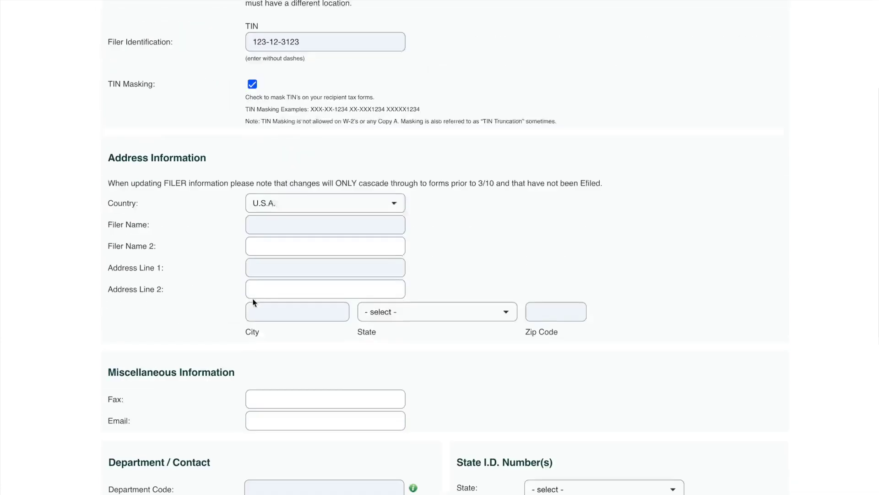
click(287, 202)
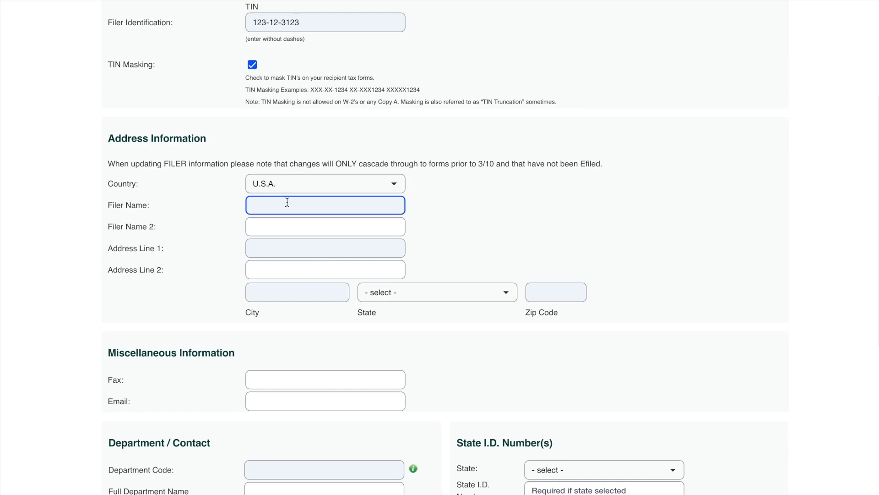
text(Chris Demo)
key(Tab)
key(Tab)
text(123 Main St.)
key(Tab)
key(Tab)
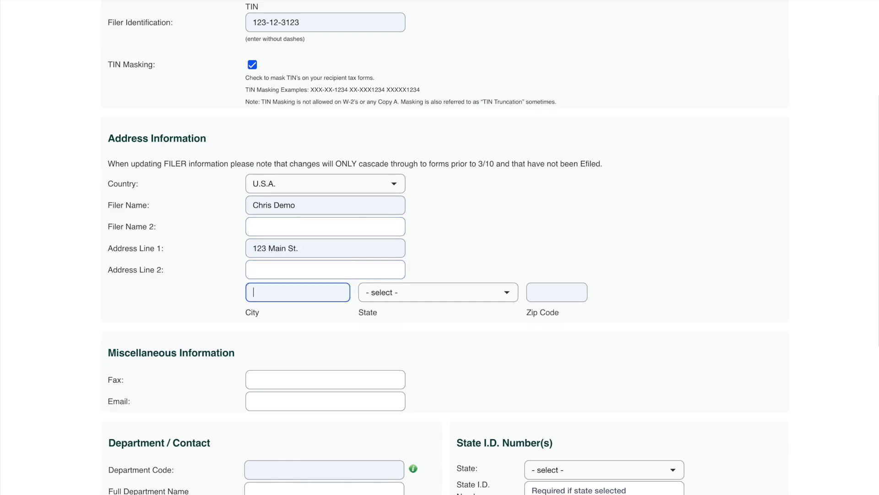
Complete the filer's address with the city, state and ZIP code
text(Bouder)
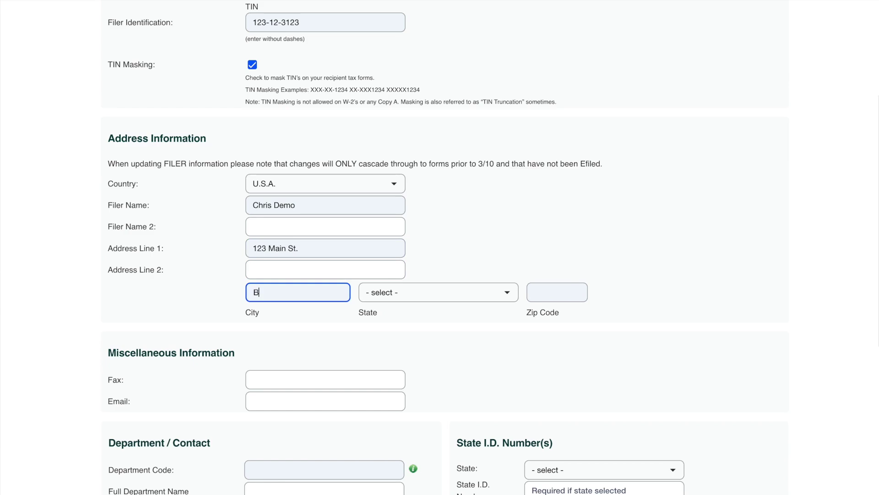
key(BackSpace)
key(BackSpace)
key(BackSpace)
text(lder,)
key(BackSpace)
key(BackSpace)
key(Tab)
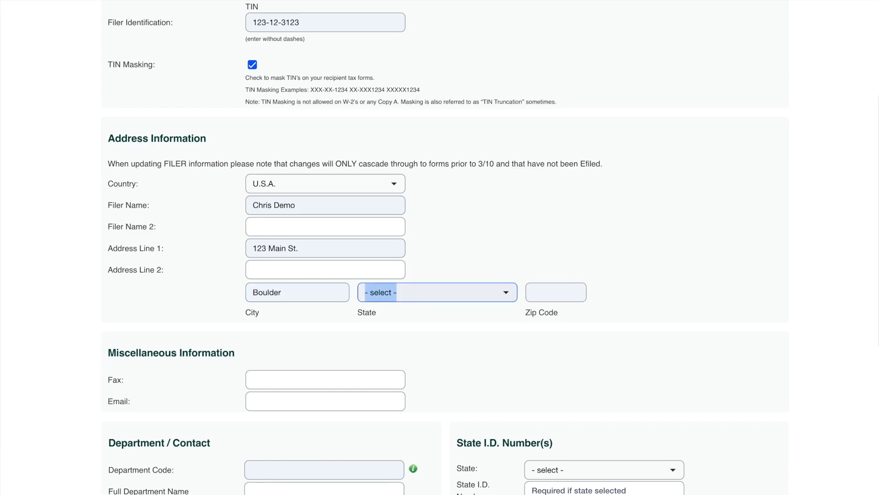
key(space)
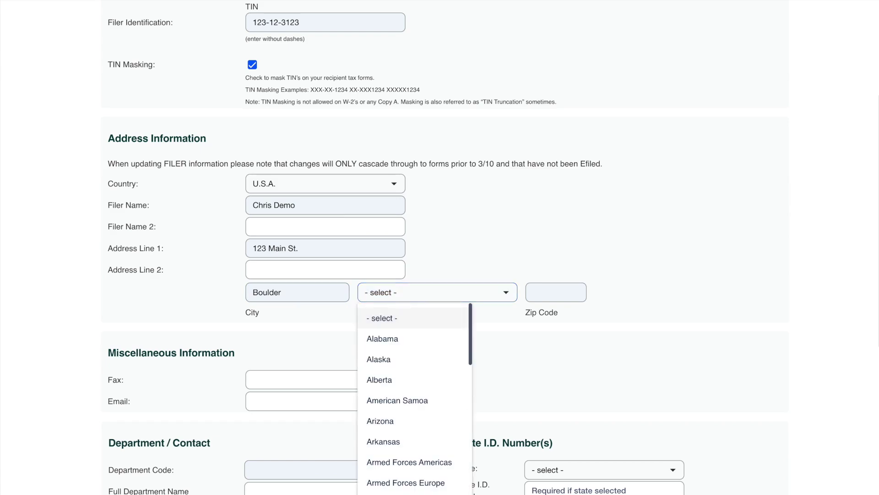
text(co)
key(Return)
key(Tab)
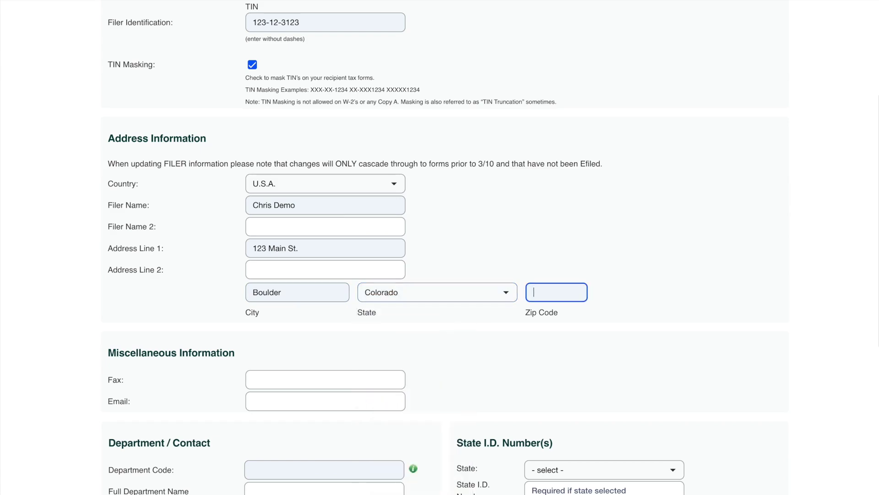
text(80302)
click(295, 350)
Set the filer's department code to ACCT, leaving the full department name blank
scroll(295, 350, down, 5)
scroll(295, 350, down, 2)
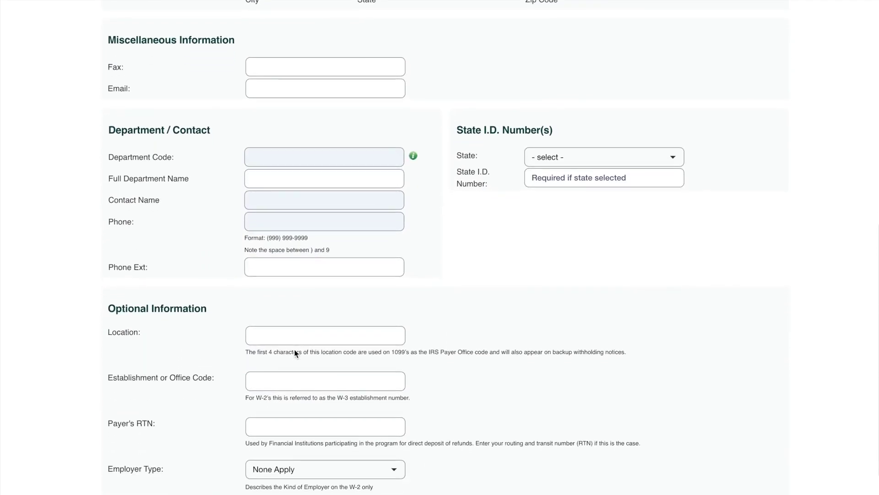
scroll(287, 118, down, 1)
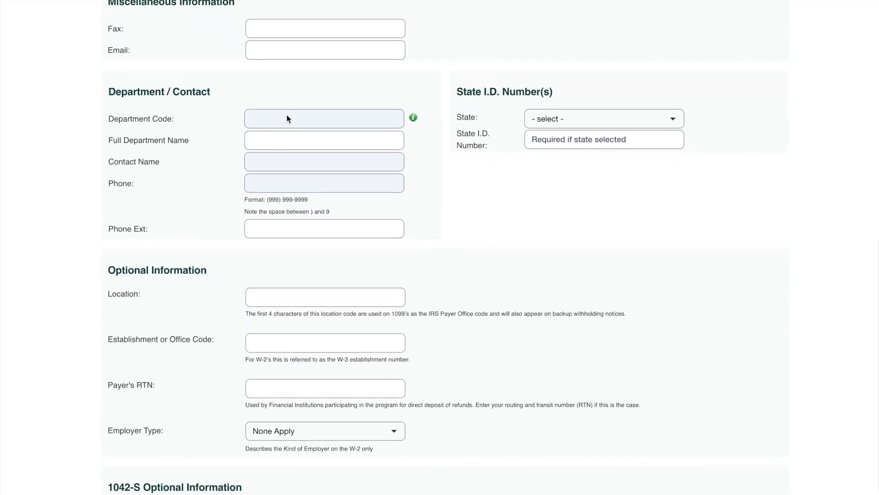
click(283, 104)
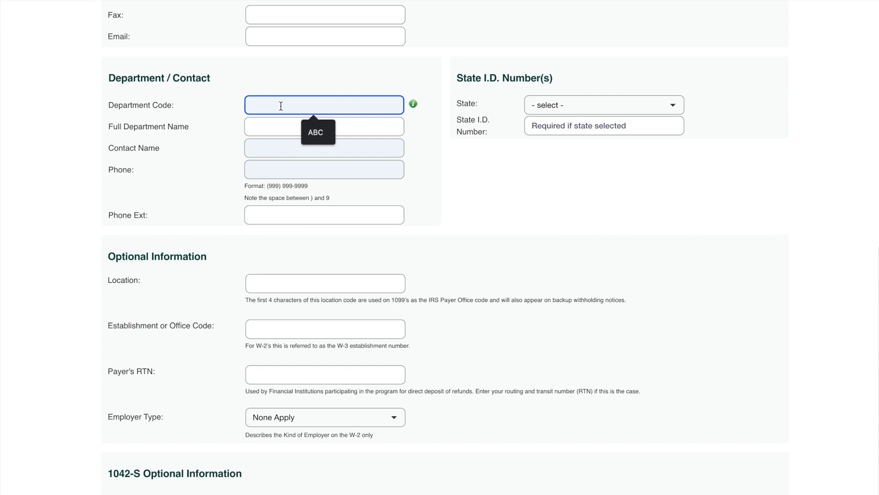
text(ACC)
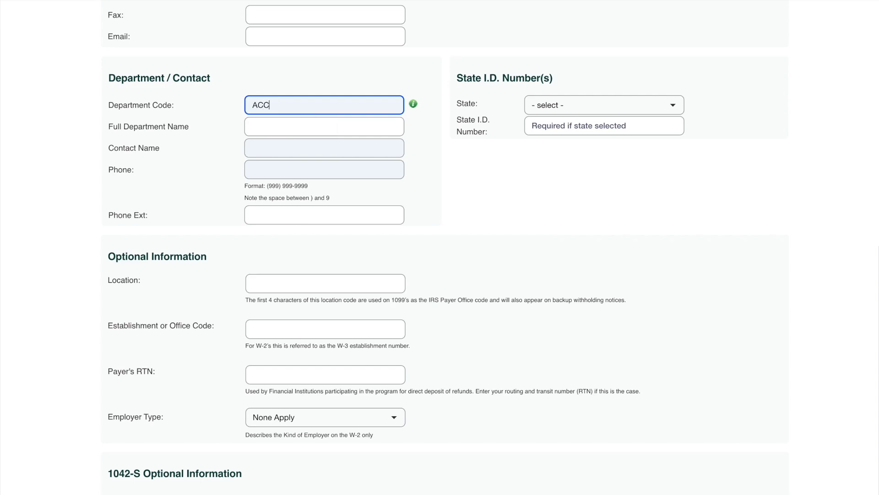
text(T)
key(Tab)
key(Tab)
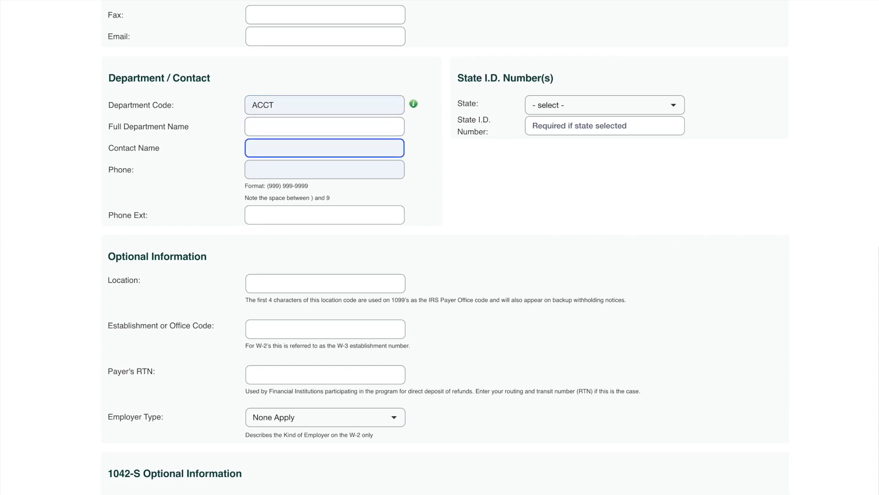
Enter the contact name and phone number for the filer's department
text(Demo P)
key(BackSpace)
text(Guy)
click(284, 172)
text(210)
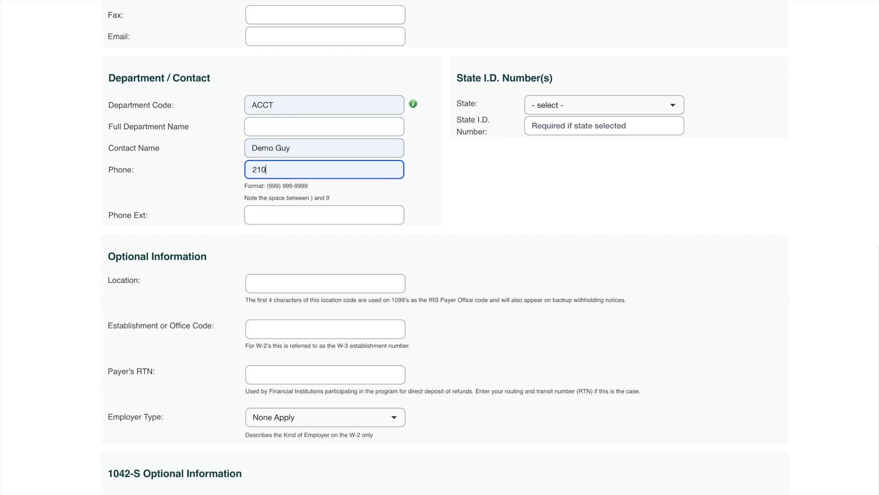
text(5551212)
click(492, 210)
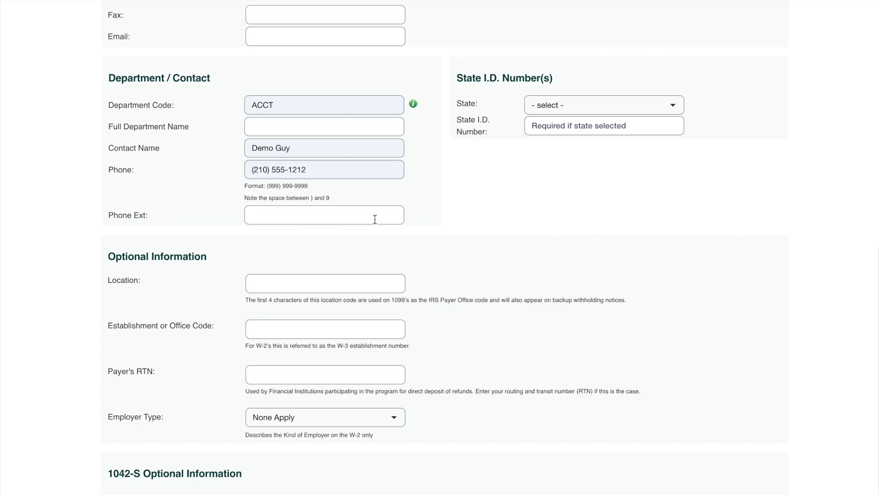
Save the new filer and continue the 1099-NEC form with that filer selected
scroll(375, 219, down, 6)
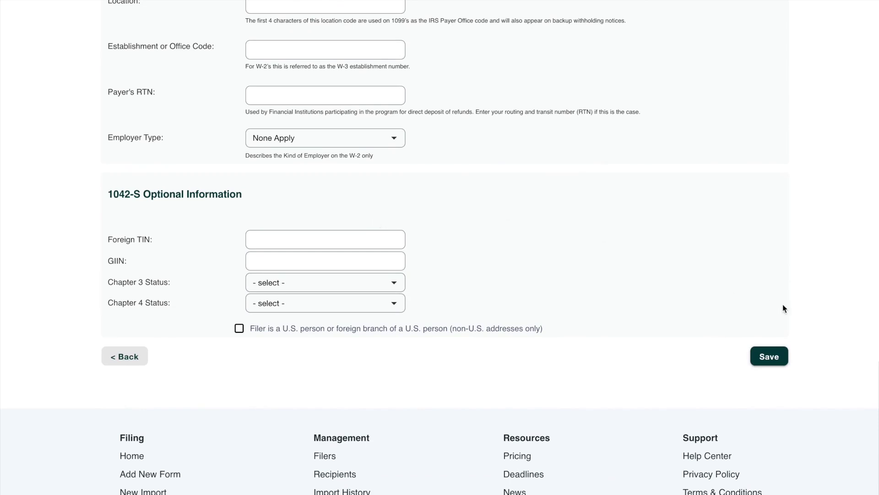
click(783, 358)
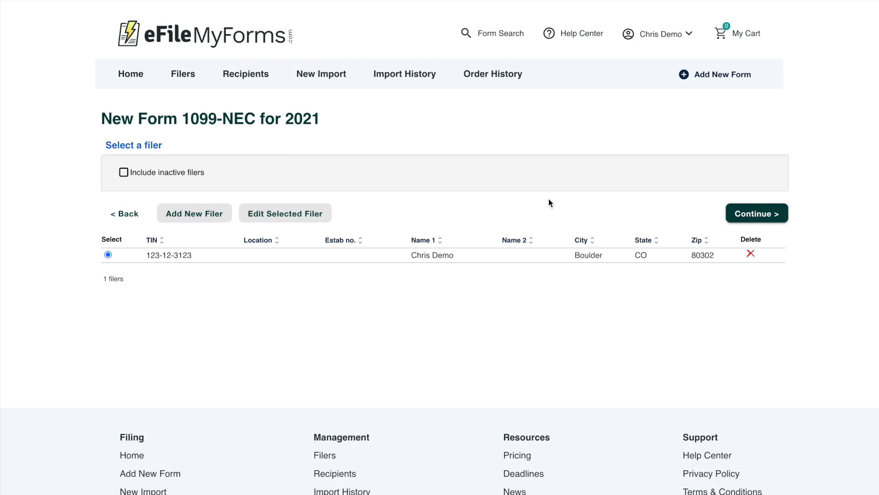
click(779, 210)
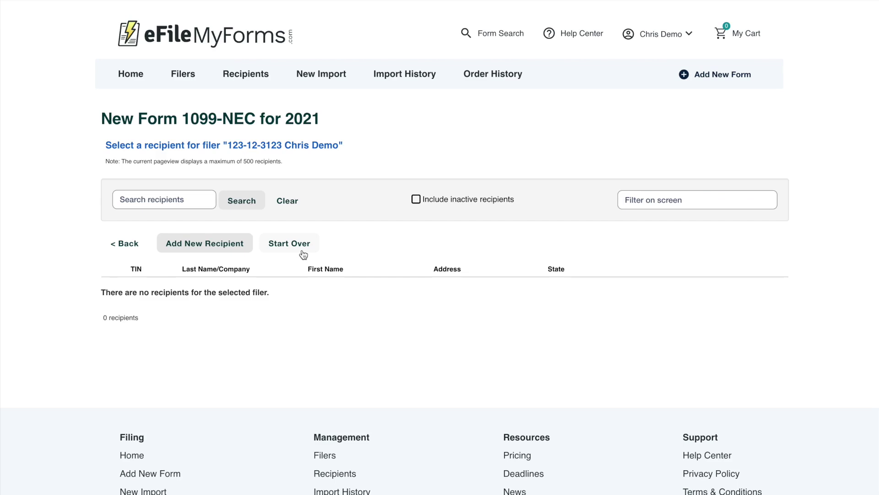
Add a new recipient for the filer with TIN type SSN and enter the recipient's TIN
click(225, 239)
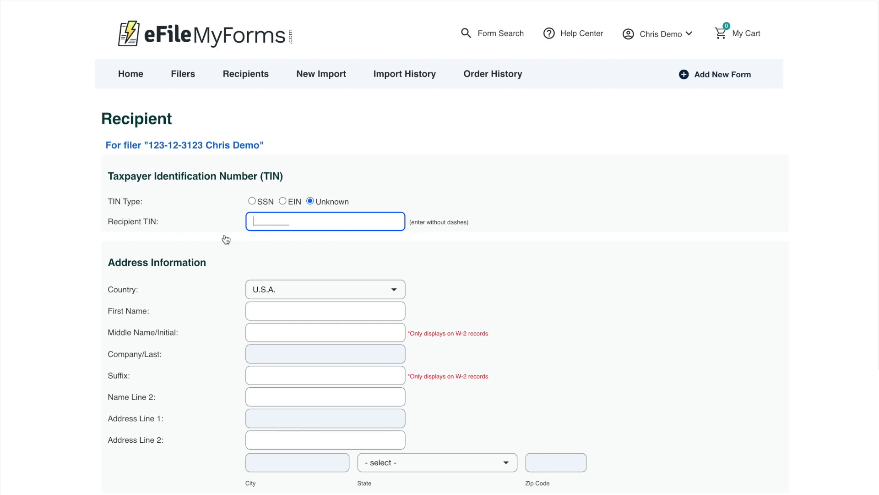
click(253, 202)
text(123123123)
click(487, 222)
Enter the recipient's first name and last name in the address information
scroll(487, 222, down, 4)
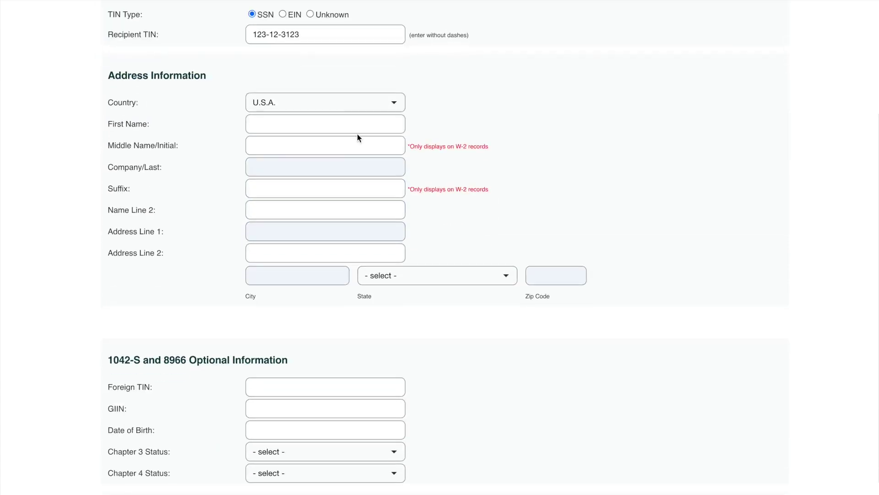
click(335, 119)
text(Recipient)
key(Tab)
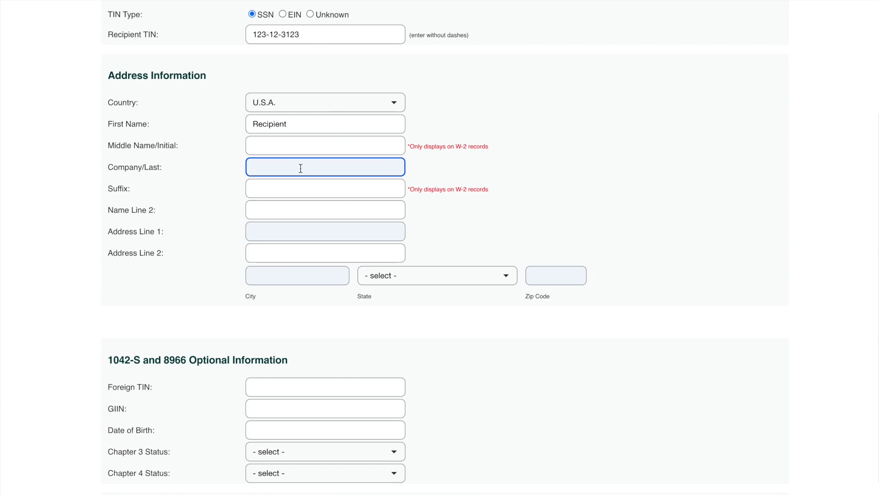
text(Company Name)
key(ctrl+a)
key(BackSpace)
text(Lastname)
Enter the recipient's street address, city, state and ZIP code
click(289, 232)
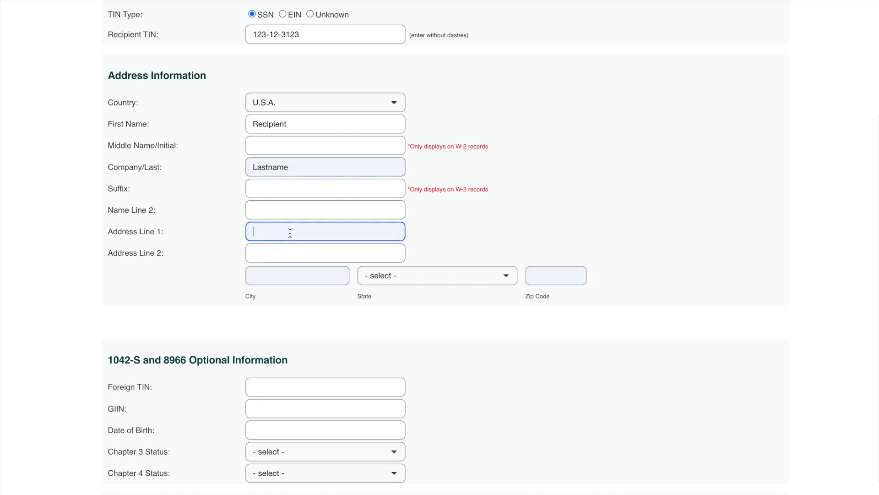
text(123 )
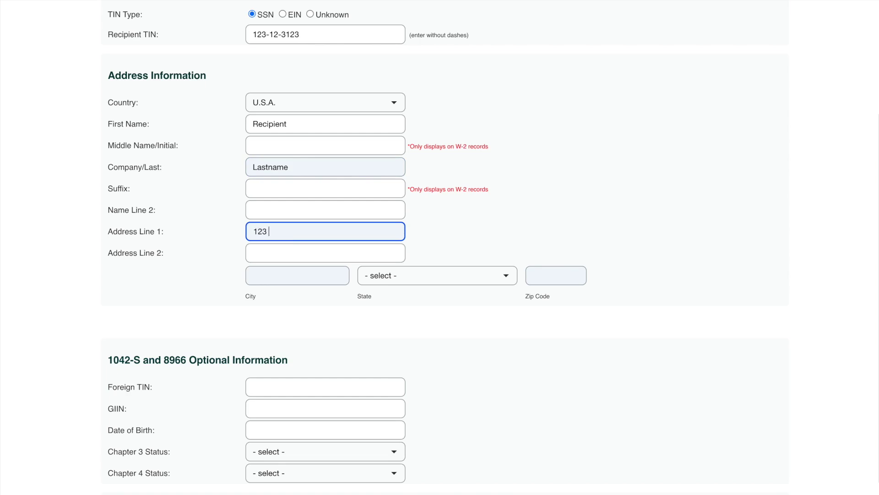
text(Spruce Street)
click(325, 253)
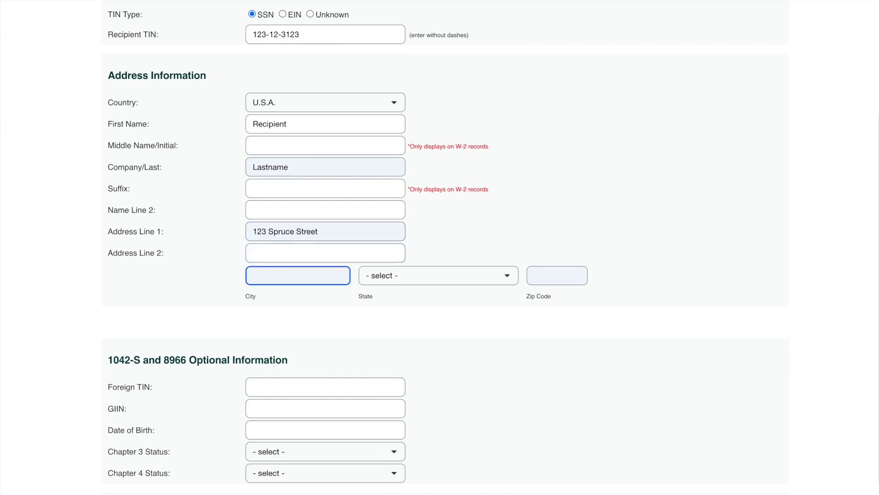
text(San Antonio)
click(384, 278)
click(387, 471)
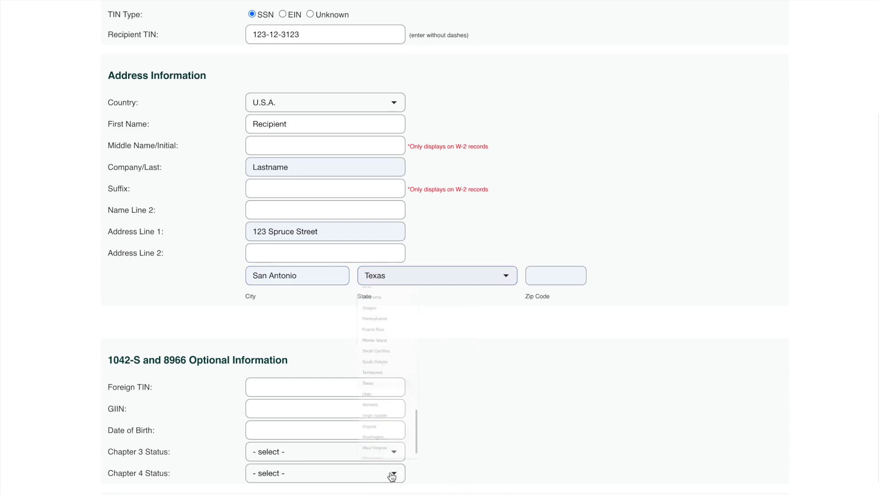
click(573, 275)
text(78216)
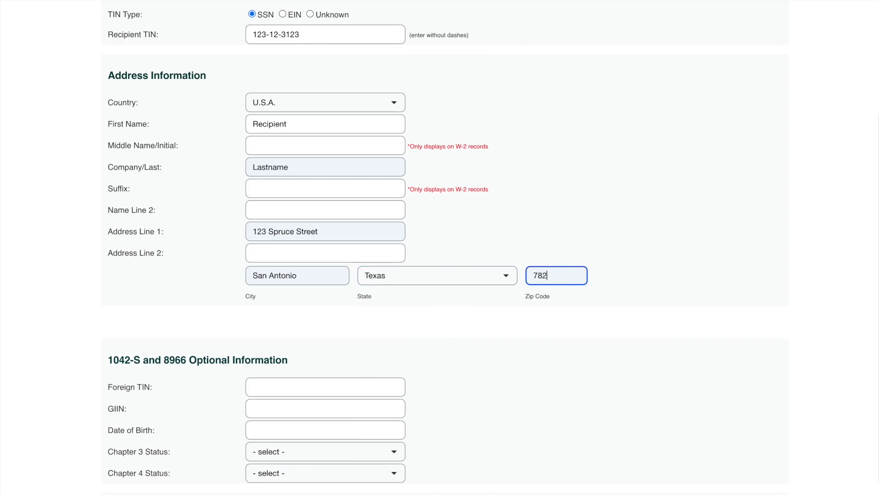
click(562, 446)
scroll(562, 445, down, 5)
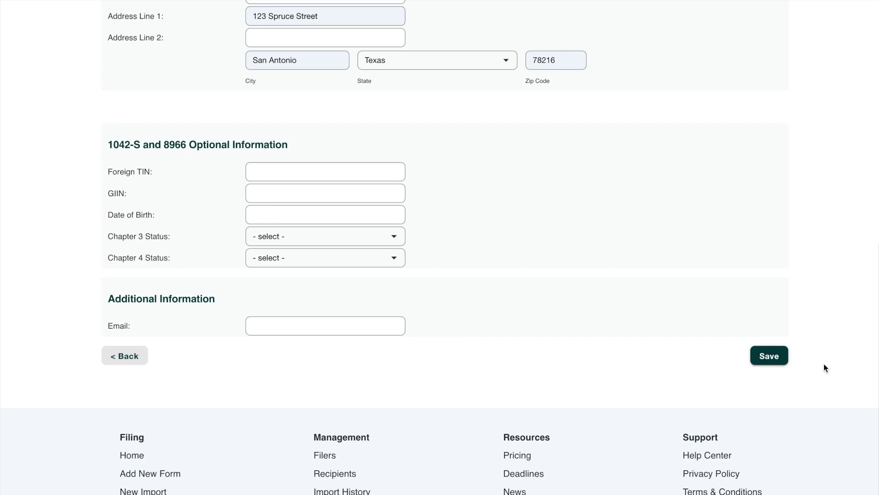
Save the new recipient and continue the 1099-NEC form with that recipient selected
click(777, 358)
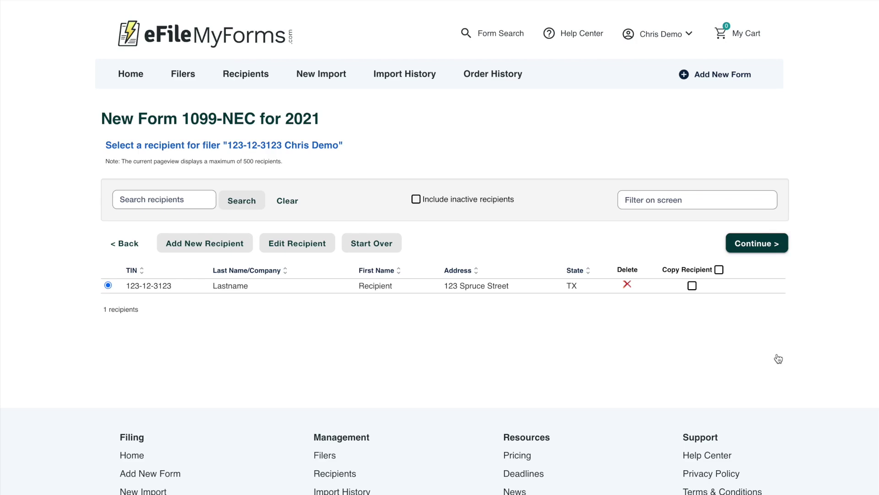
click(757, 243)
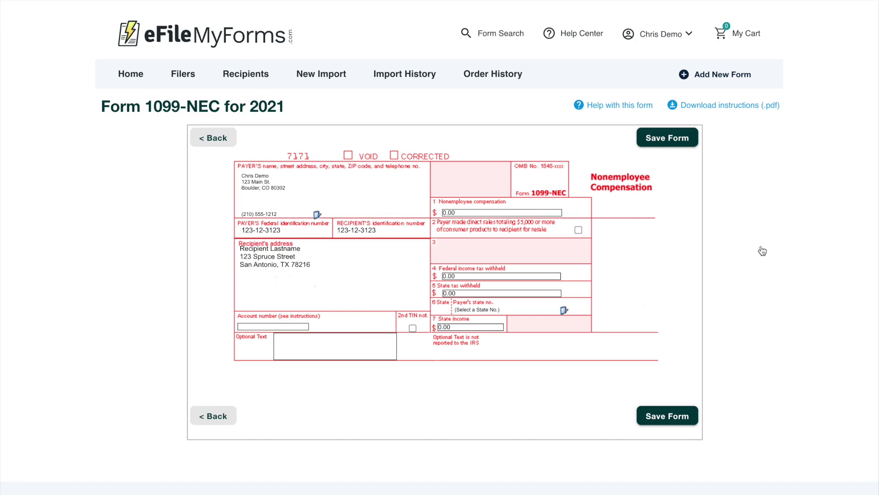
Set the nonemployee compensation in box 1 to 1000 and open the payer's department/contact selection
click(464, 211)
key(BackSpace)
key(BackSpace)
key(BackSpace)
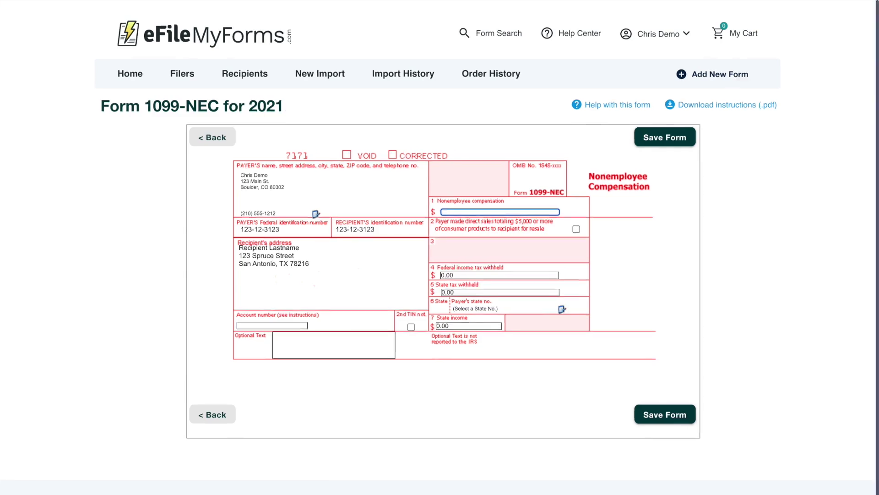
text(1000)
key(Tab)
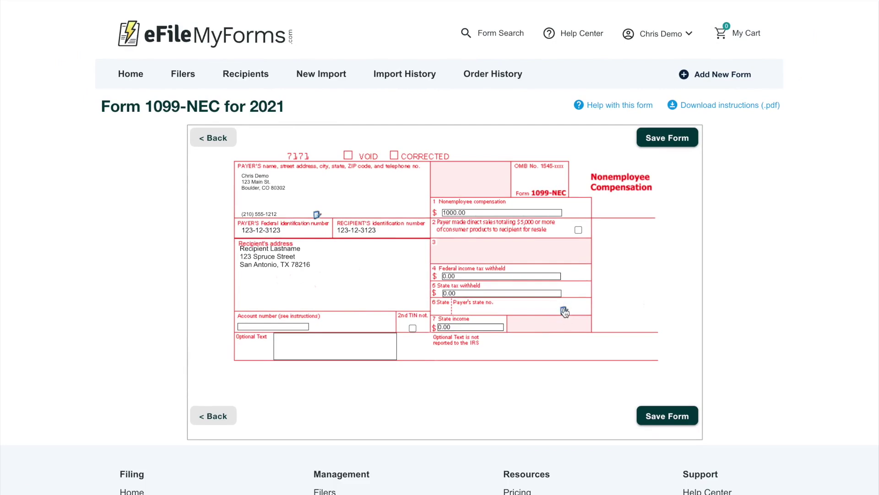
click(317, 214)
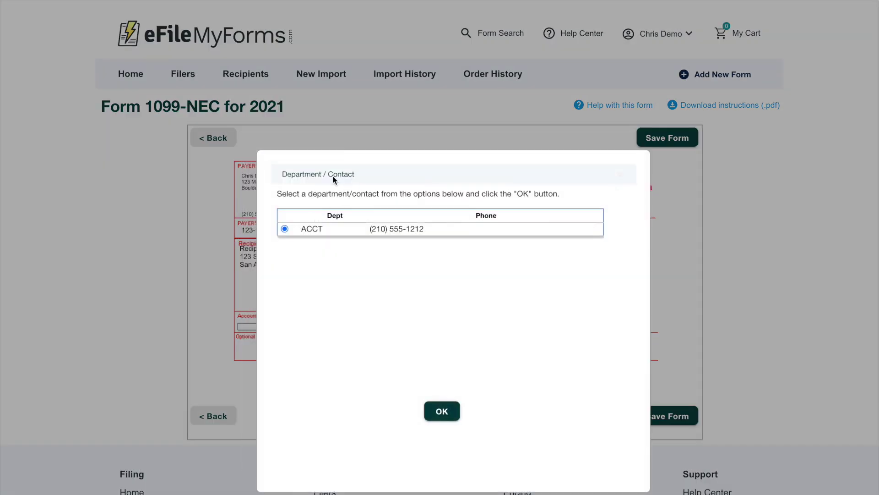
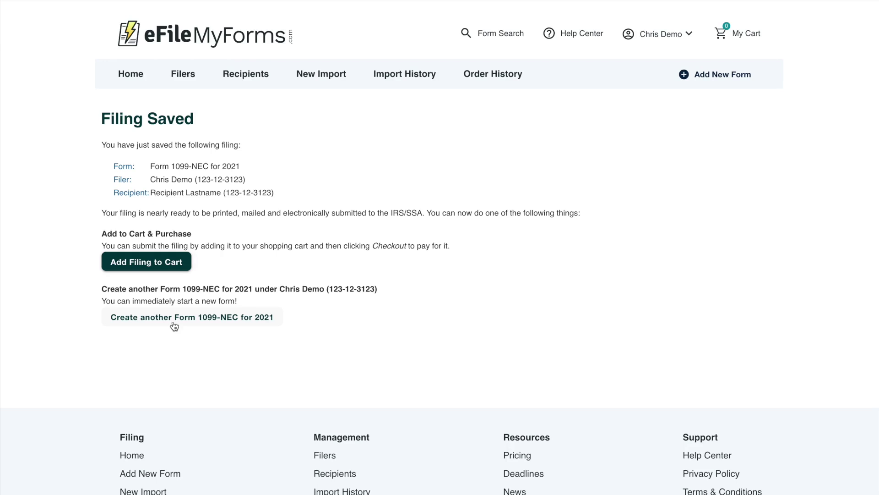
Add the saved 2021 1099-NEC form to the cart from the in-progress forms list and view the shopping cart
click(174, 324)
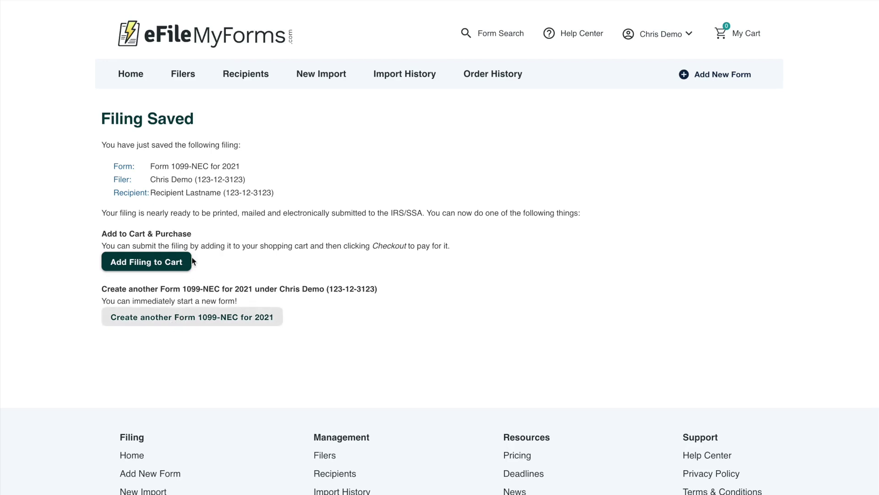
click(132, 74)
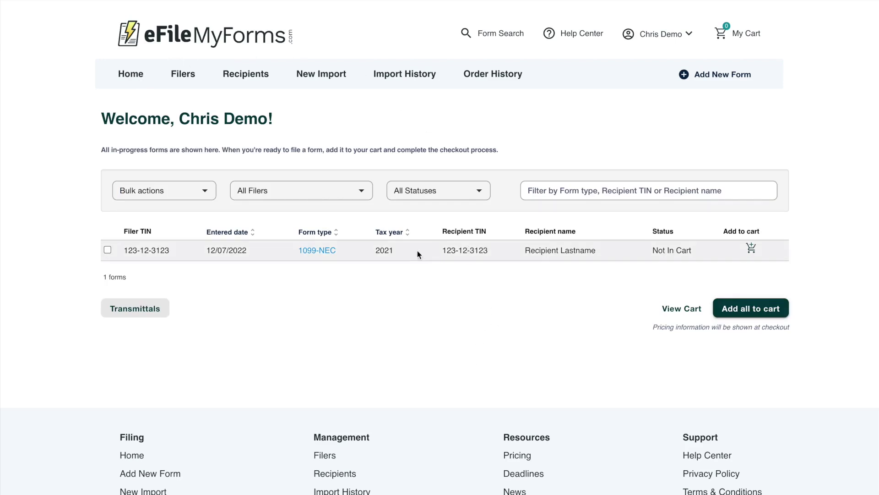
click(752, 249)
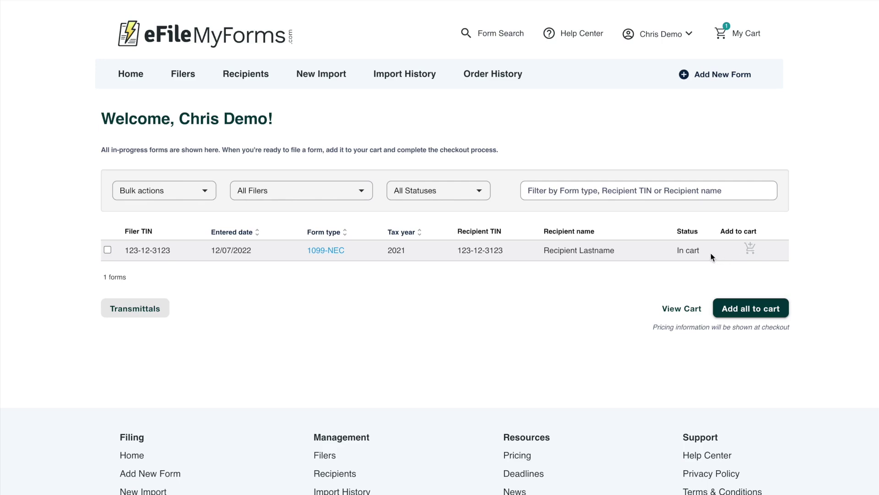
click(739, 33)
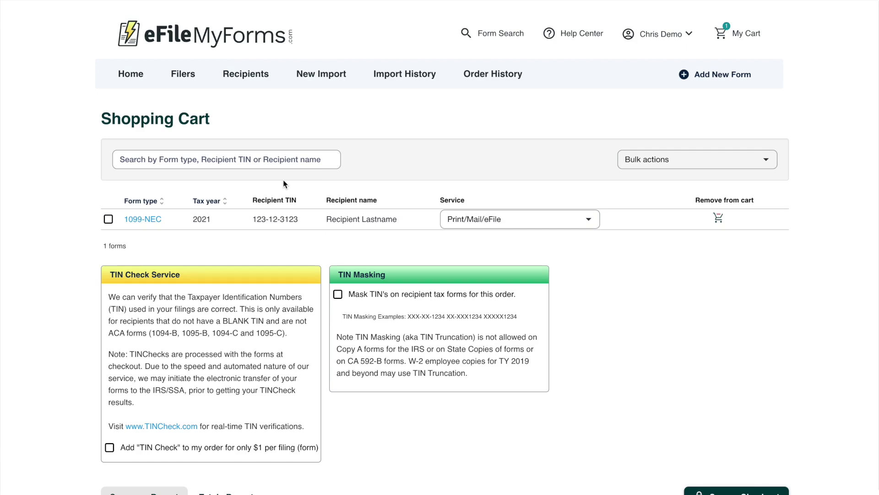
click(136, 79)
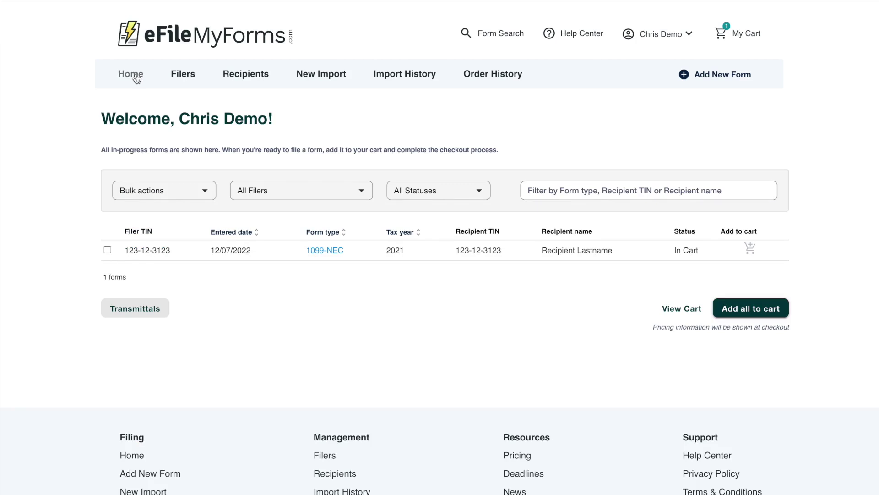
Start a new import for the 2021 Form 1095-B
click(334, 81)
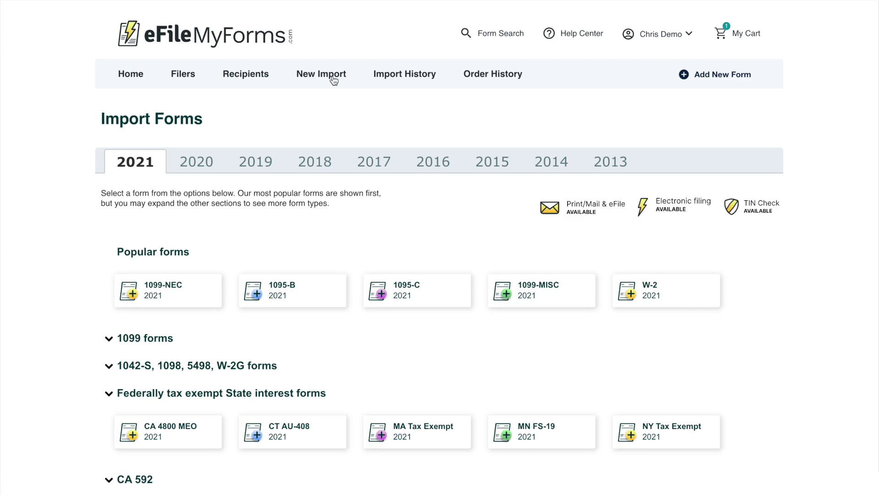
click(138, 280)
click(309, 294)
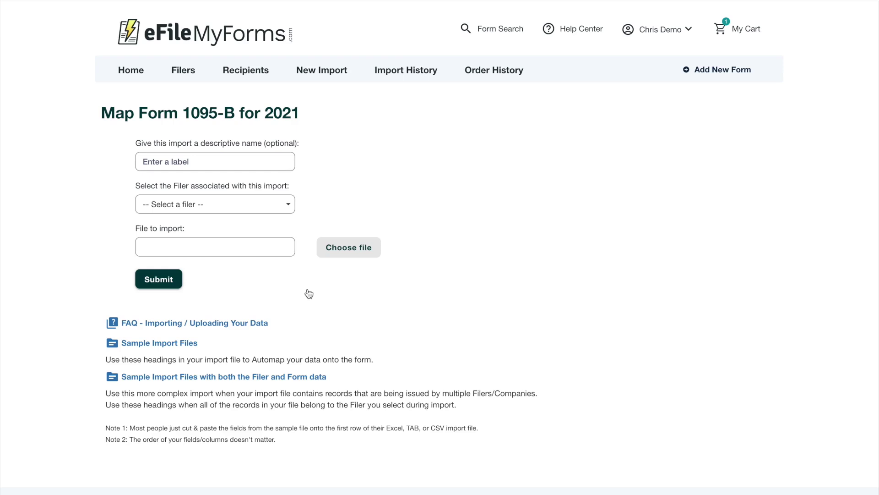
Label the import "Demo import #1" and associate it with the existing filer
click(249, 158)
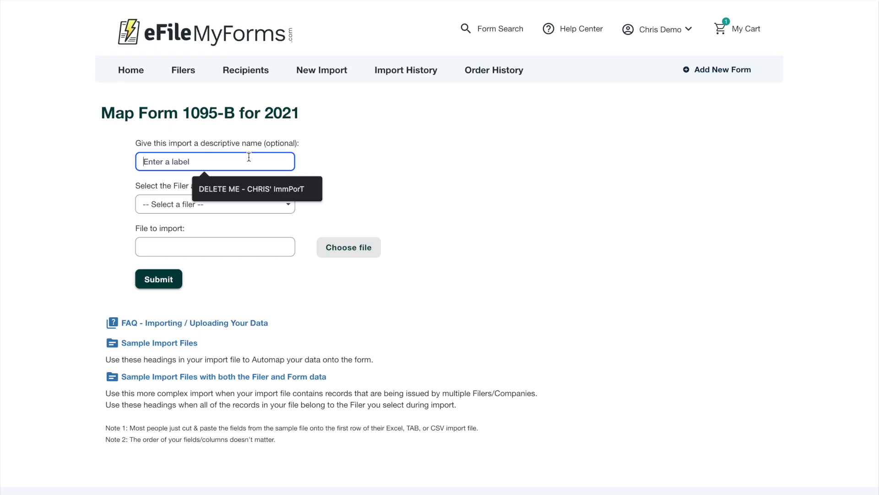
text(Demo impo)
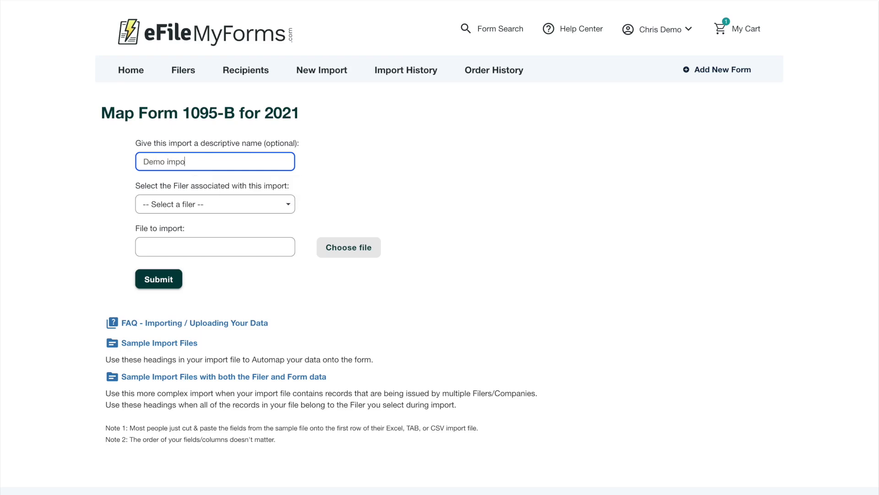
text(rt #1)
click(247, 212)
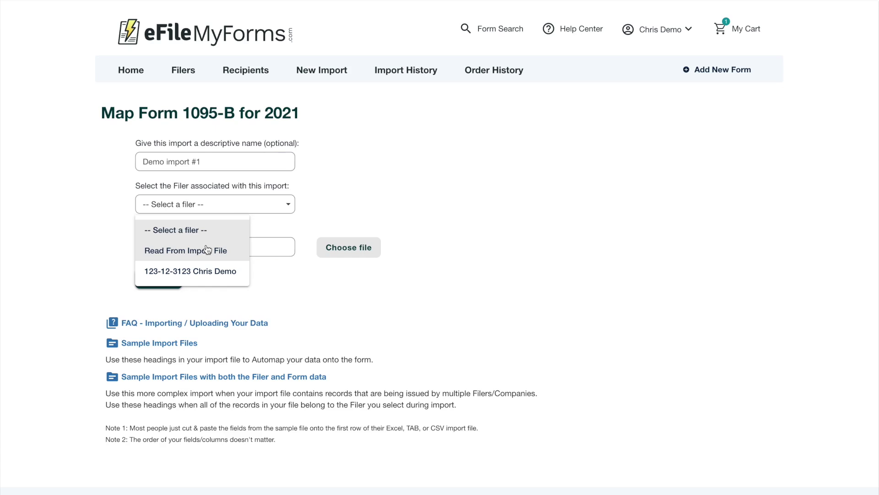
click(201, 273)
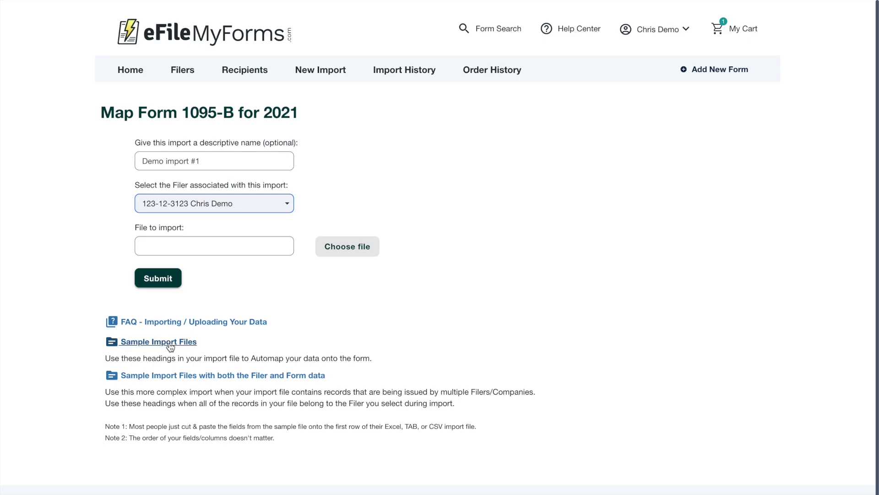
Browse the sample import files for tax year 2021 and examine the 1095-B sample spreadsheet in Excel
click(169, 343)
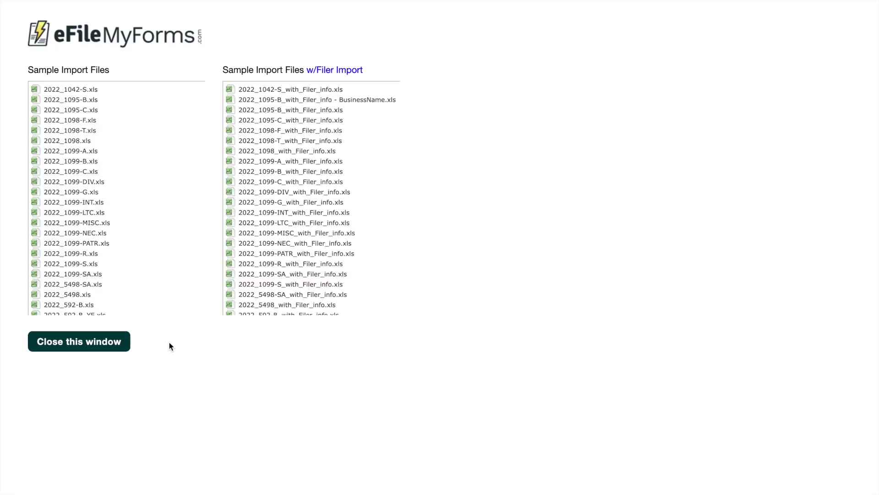
scroll(177, 249, down, 2)
scroll(177, 248, down, 5)
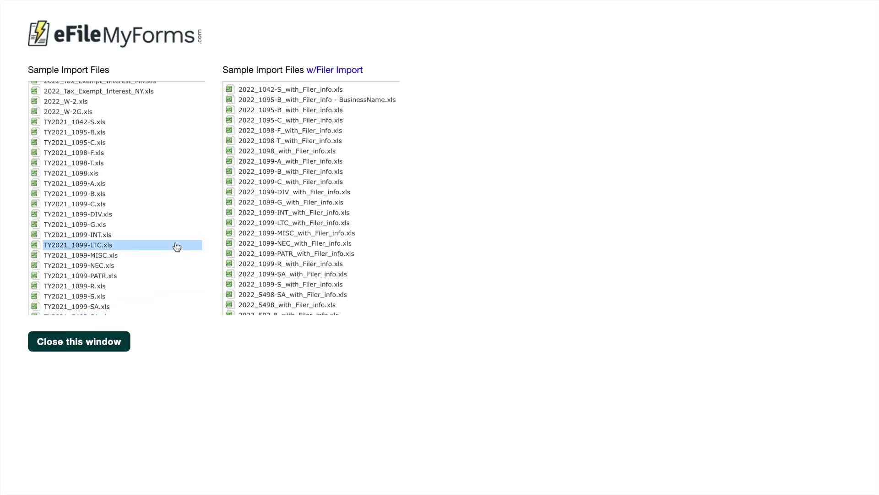
scroll(160, 170, up, 1)
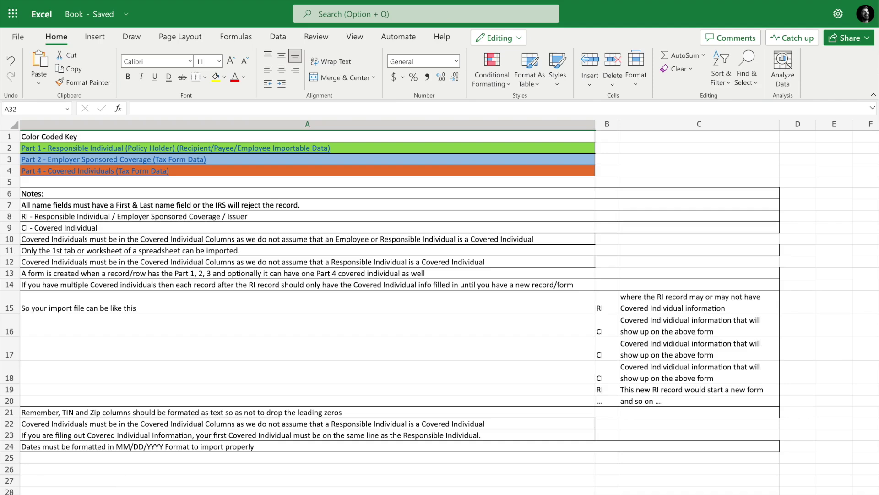
key(ctrl+Page_Down)
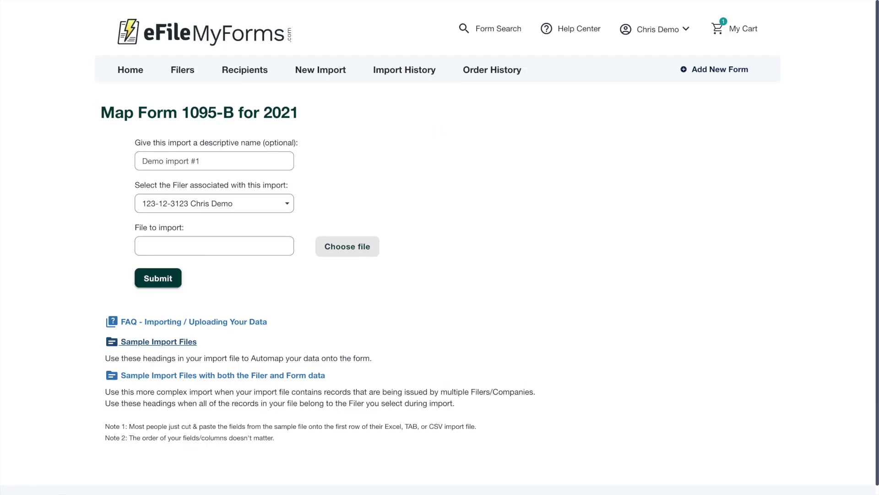
Choose TY2021_1095-B (1).xls from Downloads as the file to import and submit it
click(350, 236)
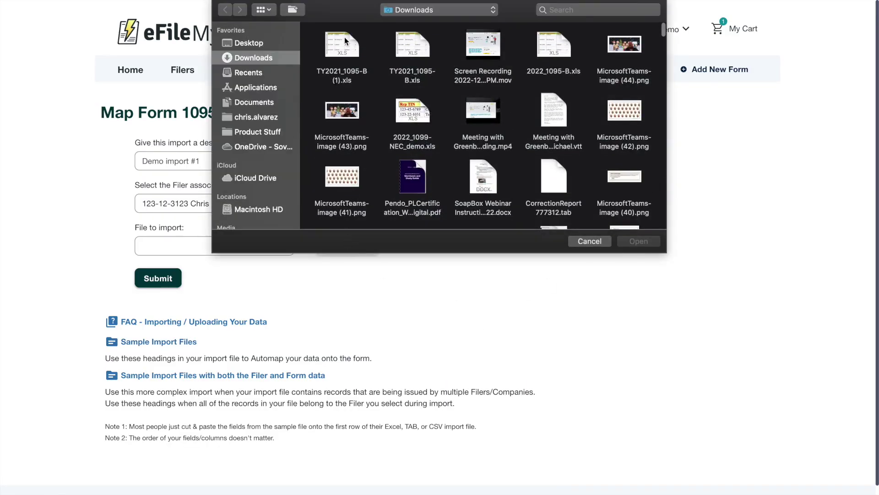
click(344, 37)
key(Return)
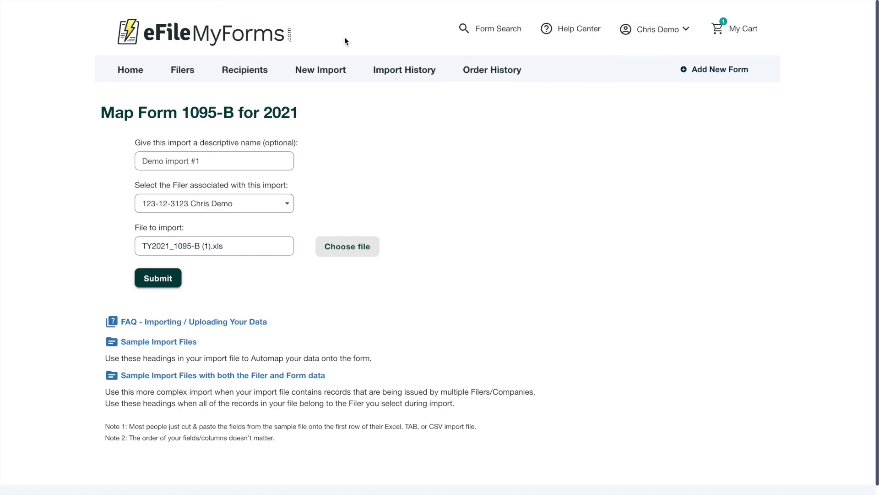
click(153, 278)
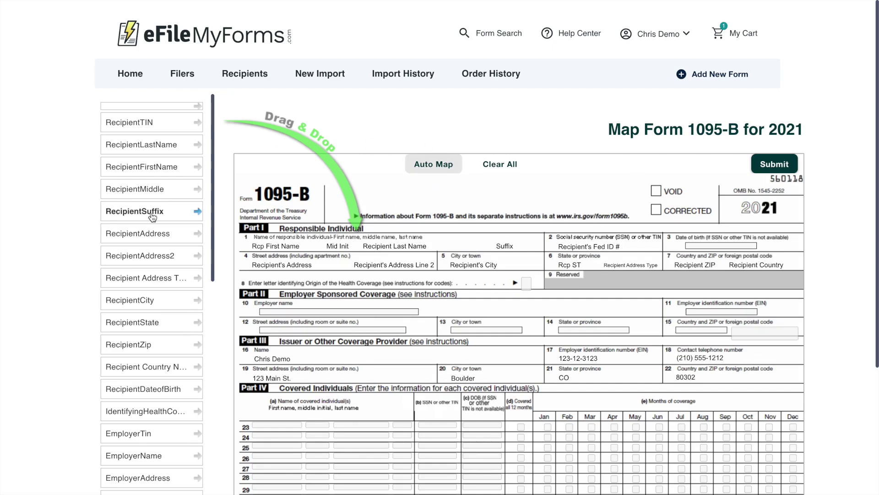
Auto-map the imported columns onto the 2021 Form 1095-B and submit the mapping
scroll(153, 215, up, 1)
scroll(153, 217, down, 1)
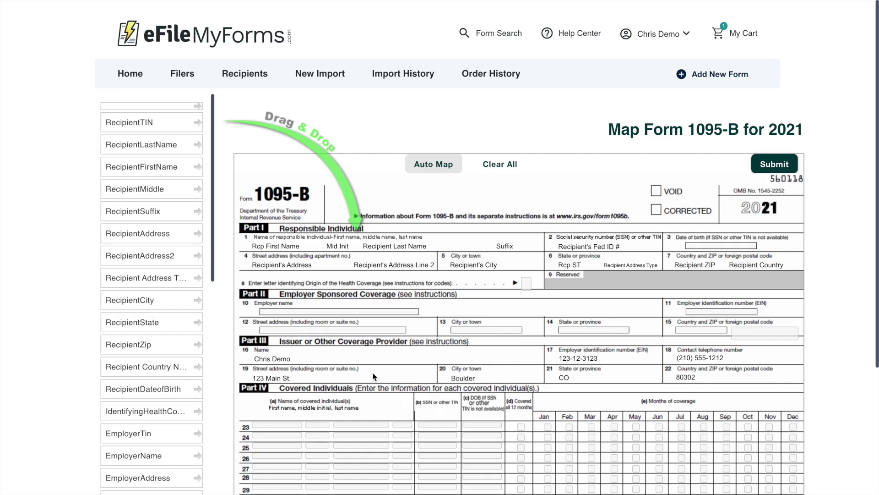
click(441, 163)
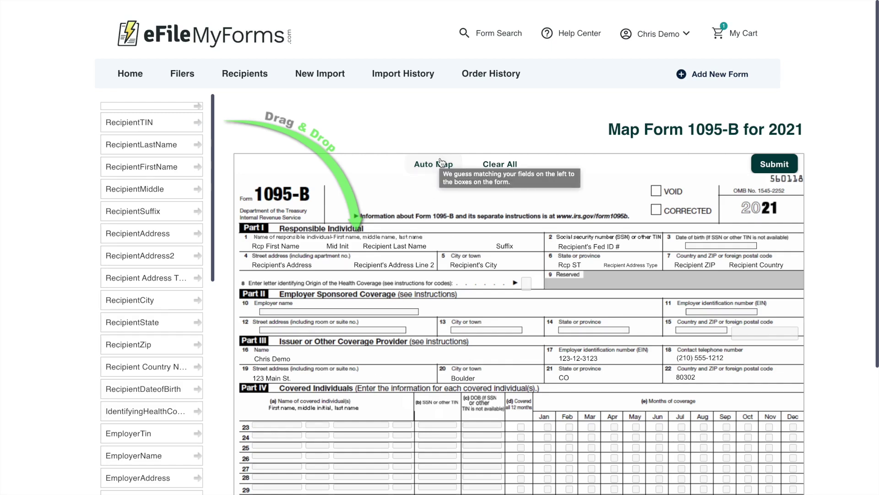
click(441, 163)
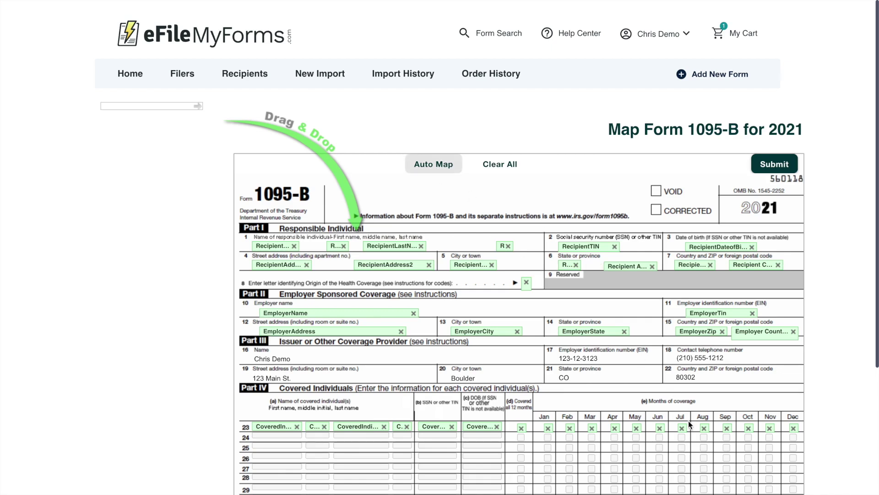
click(764, 170)
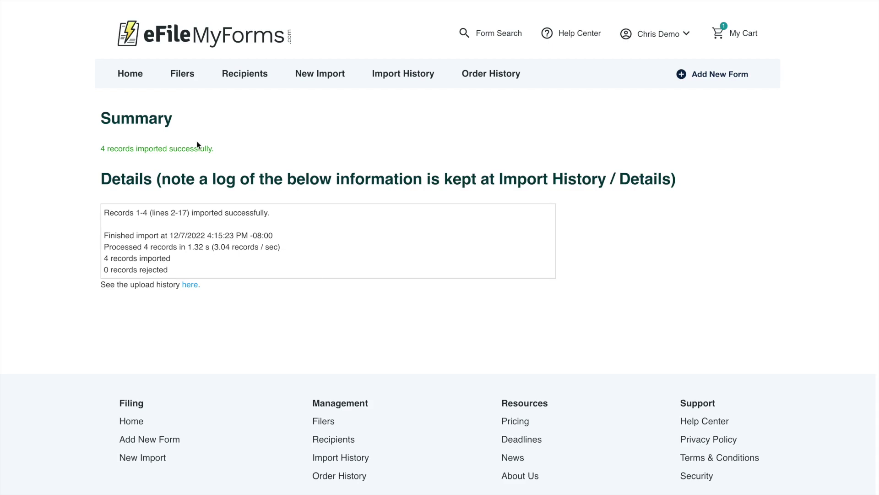
Open the 1094-B transmittal of the first imported 1095-B form, check its contact and signature fields, and leave without saving
click(136, 75)
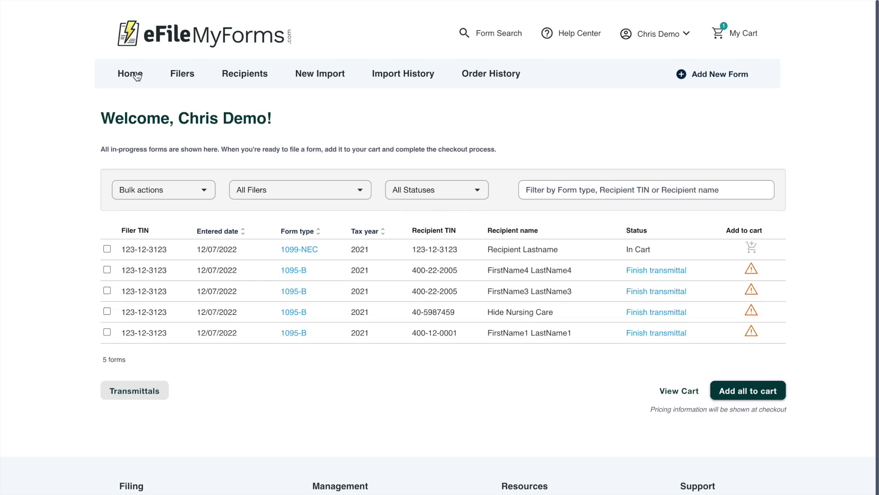
click(642, 274)
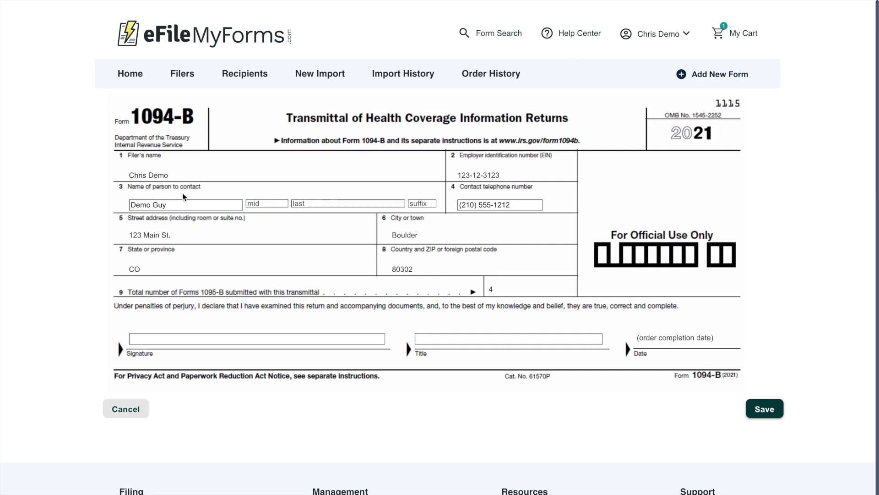
click(185, 207)
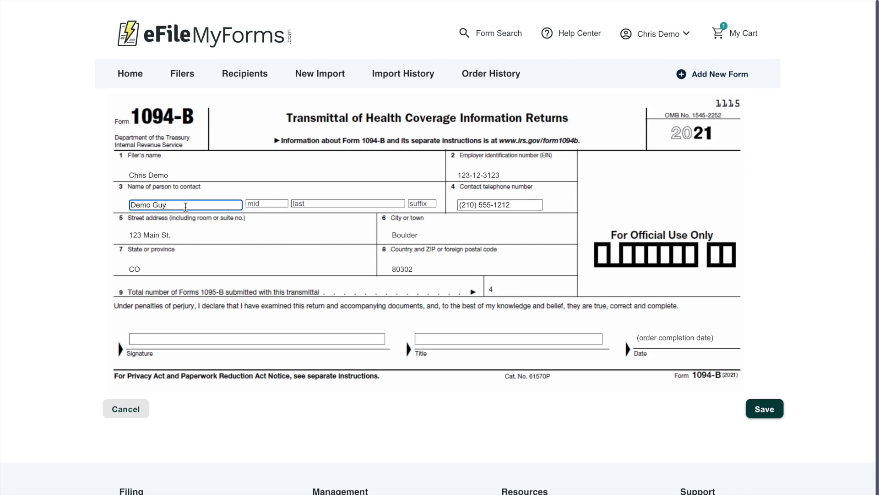
click(203, 347)
click(133, 407)
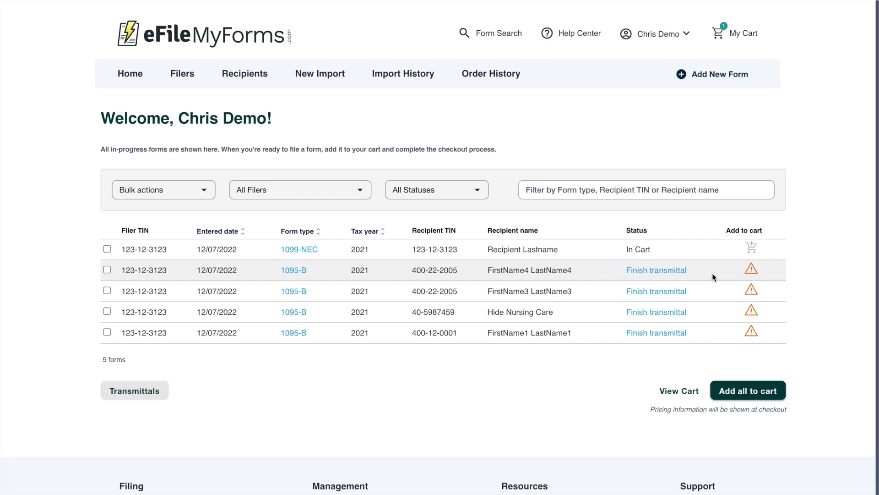
Open the shopping cart and choose to mask TINs on recipient tax forms for this order
click(743, 35)
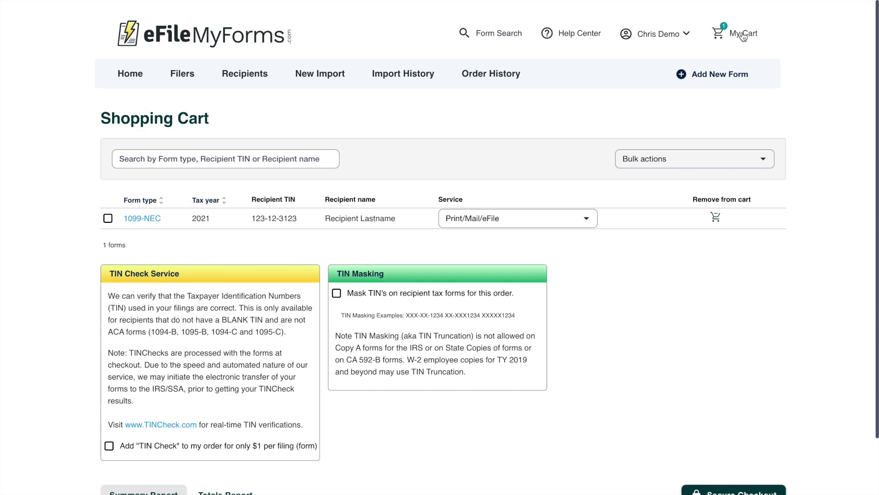
click(336, 293)
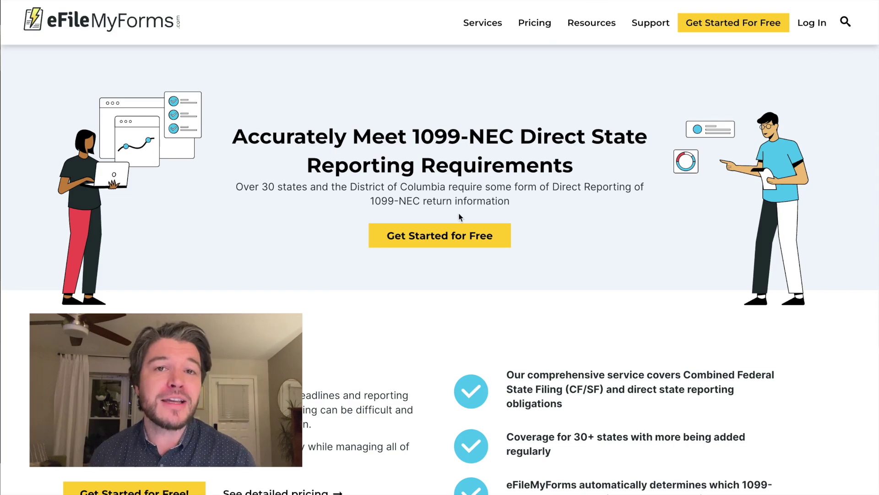
Look through the 1099-NEC direct state reporting page down to its overview of the ordering process
scroll(463, 381, down, 1)
scroll(464, 381, down, 8)
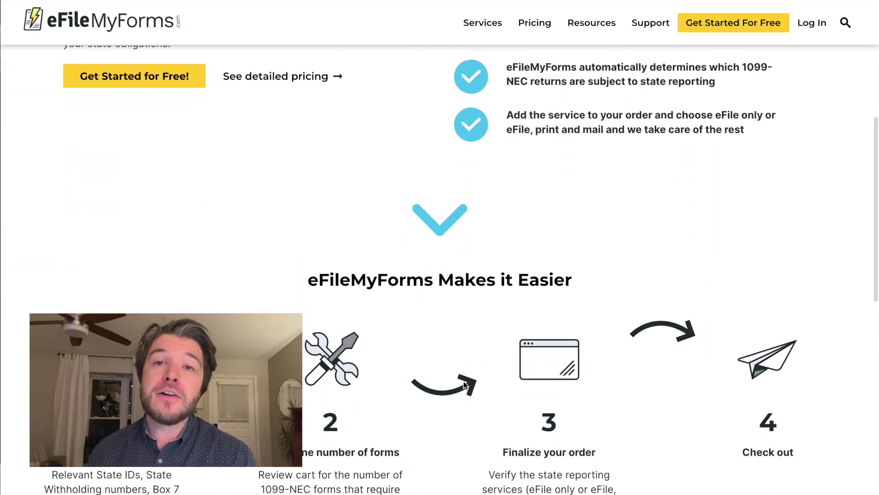
Examine which states the 1099-NEC direct state reporting service covers and its pricing, and return to the beginning of the page
scroll(464, 385, down, 2)
scroll(465, 385, down, 8)
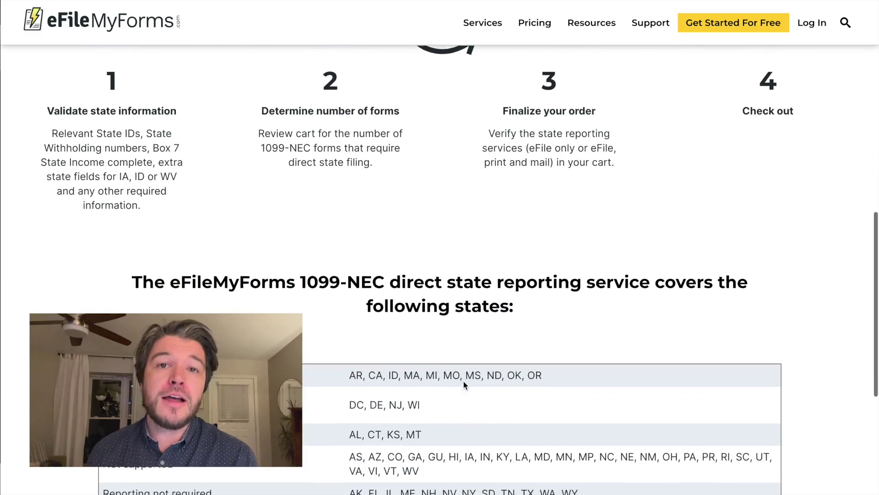
scroll(464, 384, down, 2)
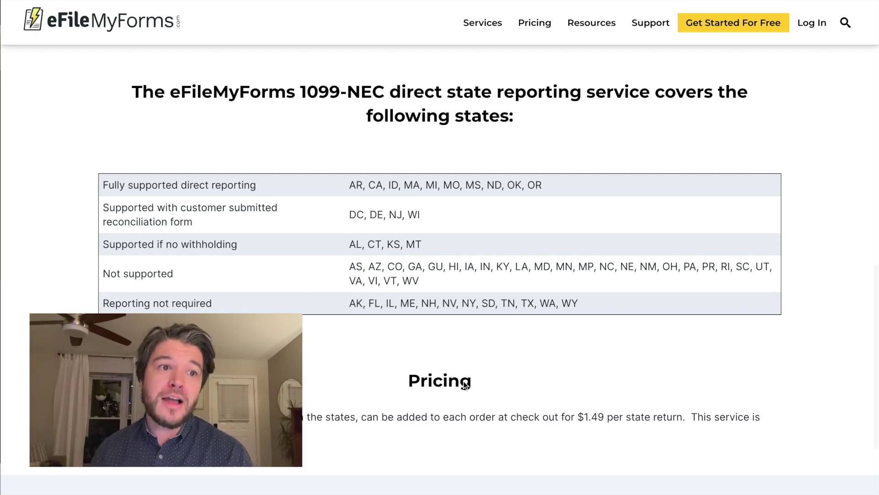
scroll(465, 385, up, 2)
scroll(463, 383, up, 8)
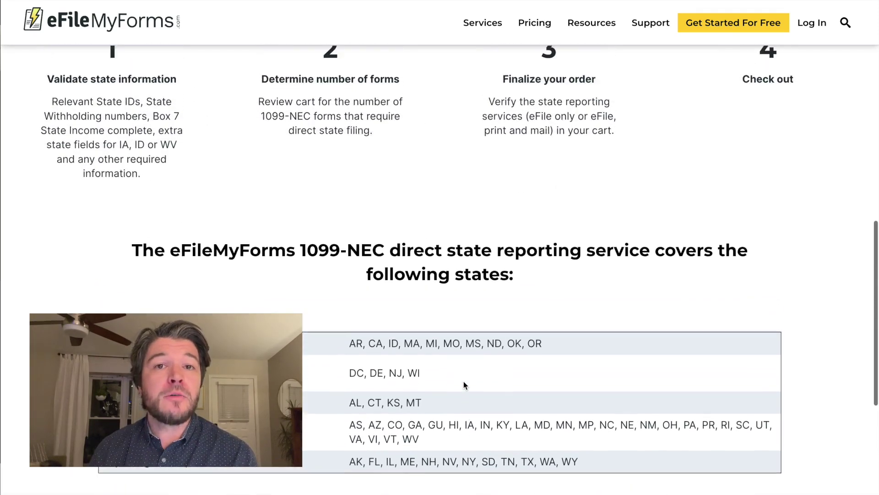
scroll(463, 382, up, 3)
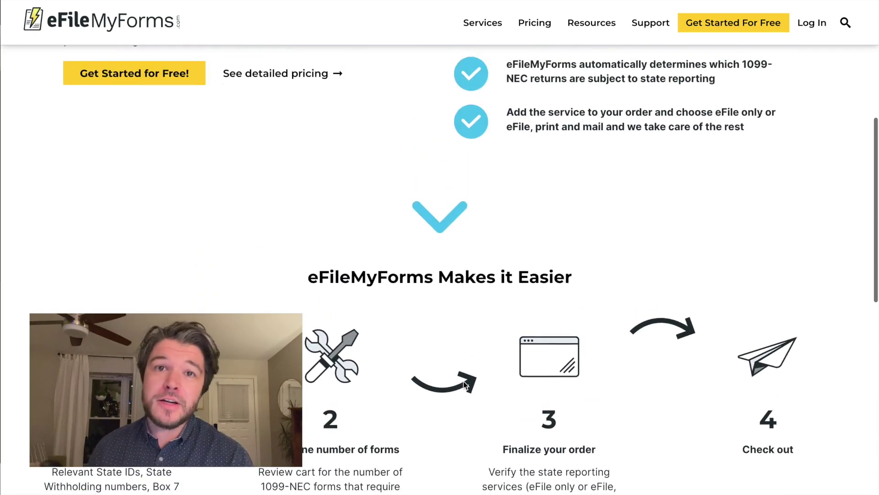
scroll(464, 385, up, 8)
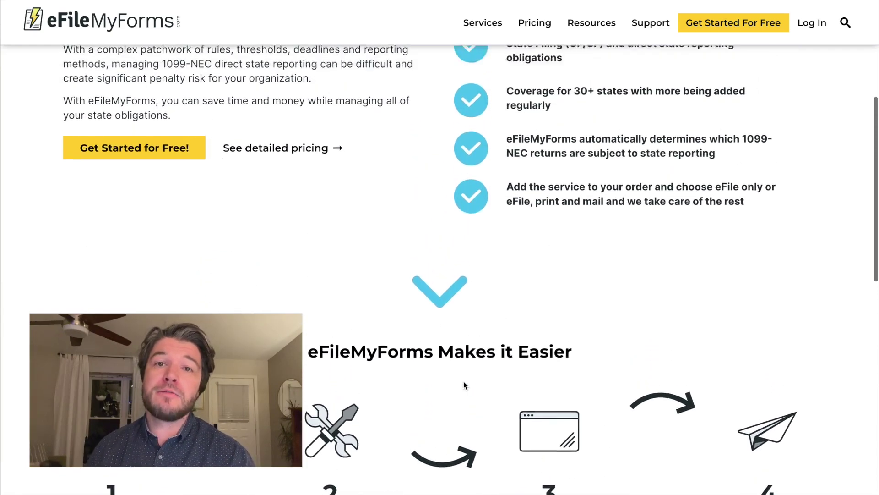
scroll(464, 385, up, 1)
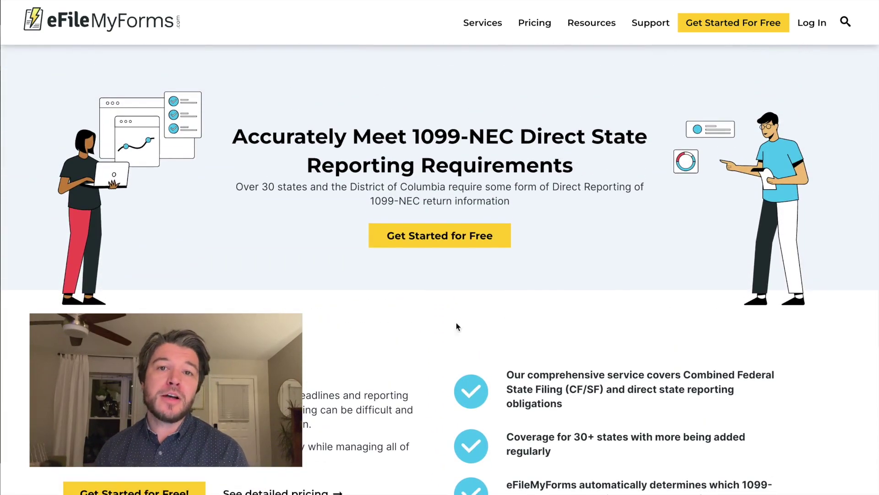